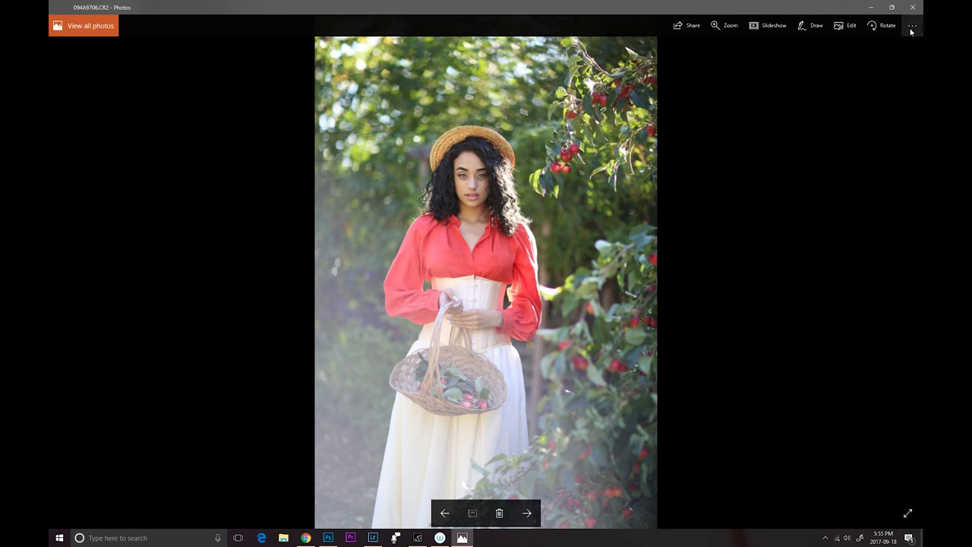
# - Launch Camera Raw on the raw portrait and raise the Effects Dehaze amount to +73
pyautogui.click(912, 25)
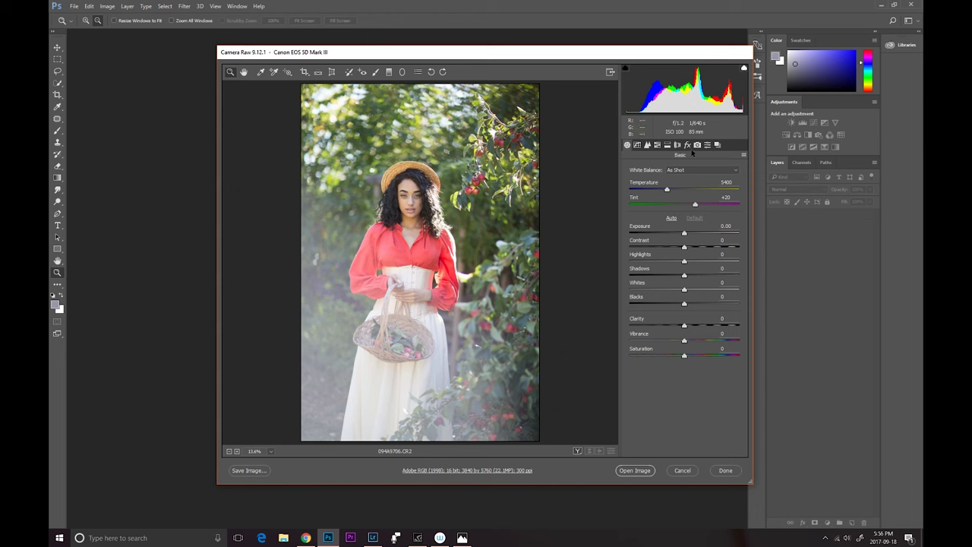
pyautogui.click(688, 145)
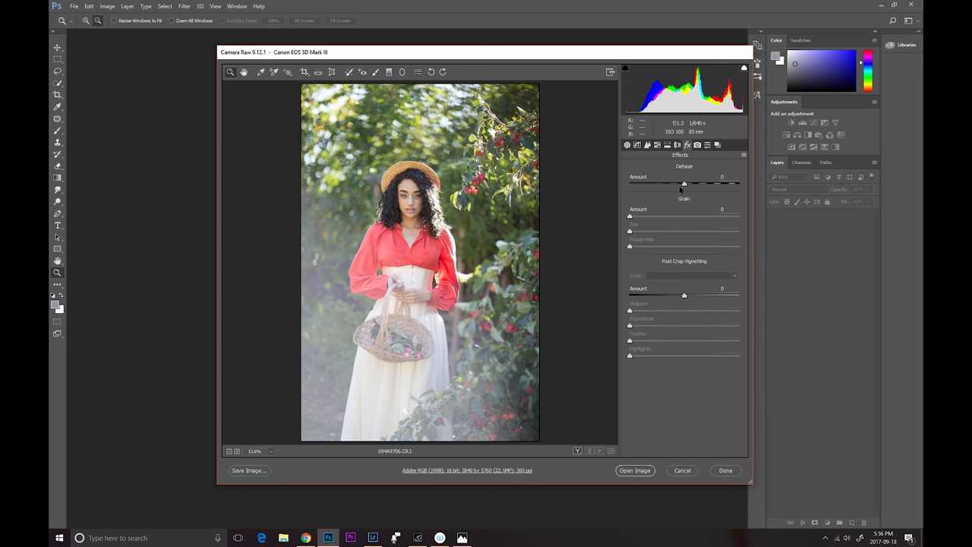
pyautogui.moveTo(684, 185); pyautogui.dragTo(725, 184)
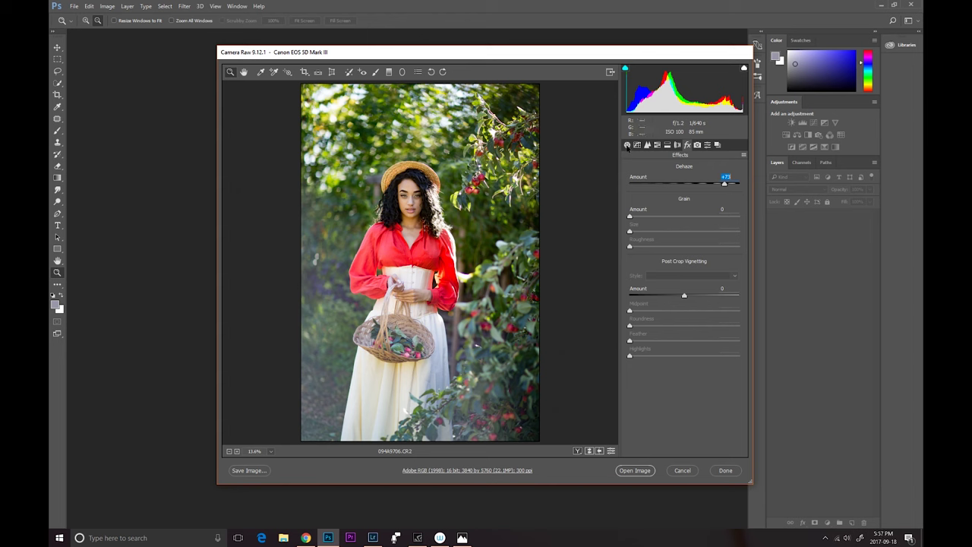
pyautogui.click(628, 145)
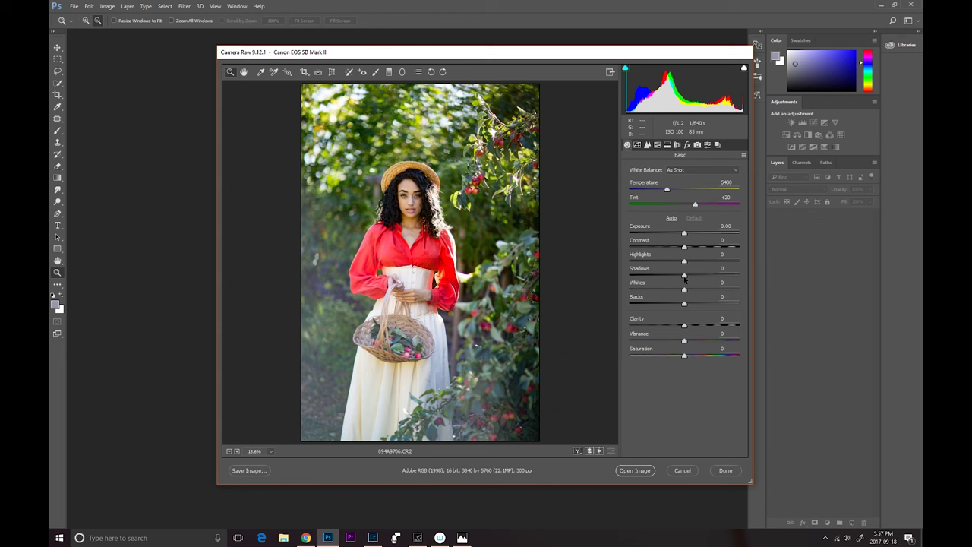
# - Set Temperature 5500, Shadows +66, Clarity +3 and Highlights -22, then open the image in Photoshop
pyautogui.moveTo(684, 275); pyautogui.dragTo(716, 276)
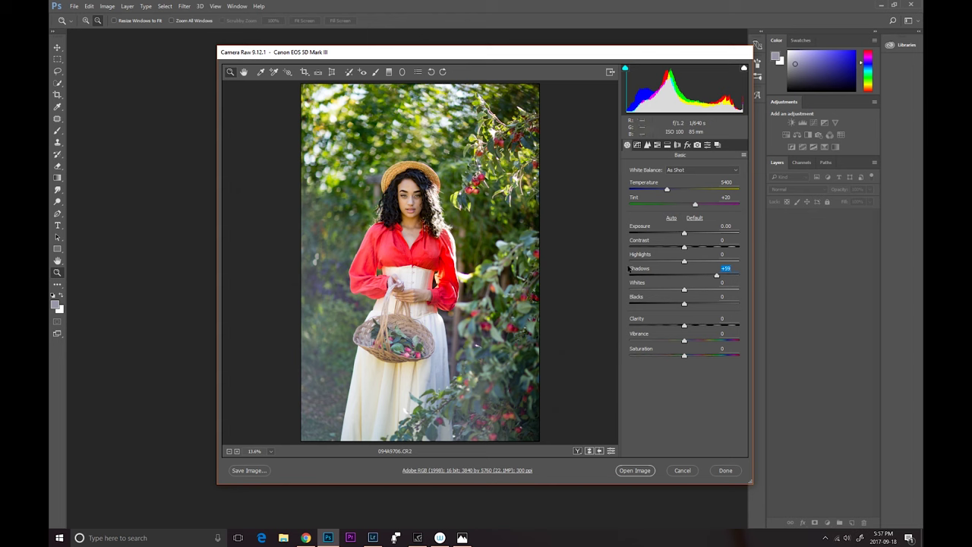
pyautogui.moveTo(667, 189); pyautogui.dragTo(668, 192)
pyautogui.moveTo(684, 325); pyautogui.dragTo(685, 327)
pyautogui.moveTo(717, 278); pyautogui.dragTo(720, 278)
pyautogui.moveTo(684, 261); pyautogui.dragTo(672, 261)
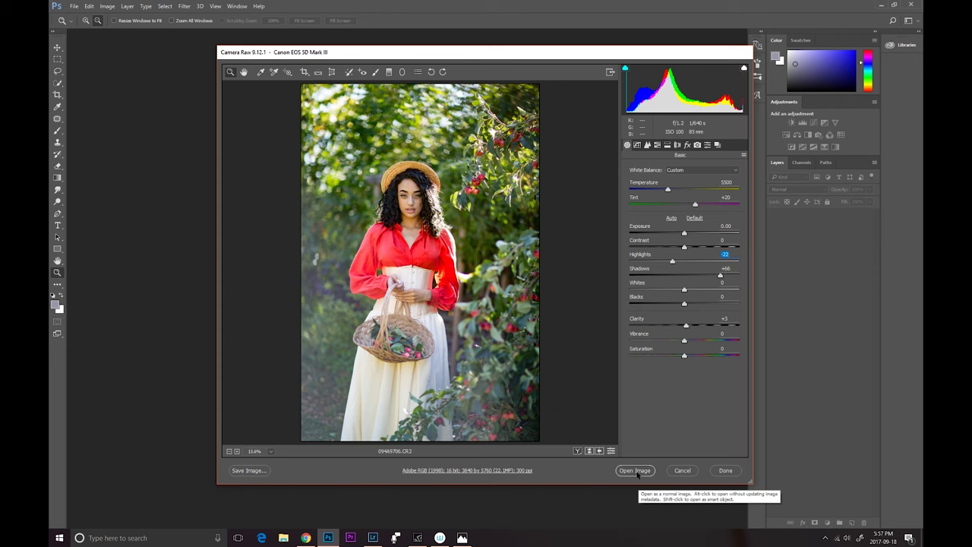
pyautogui.click(634, 470)
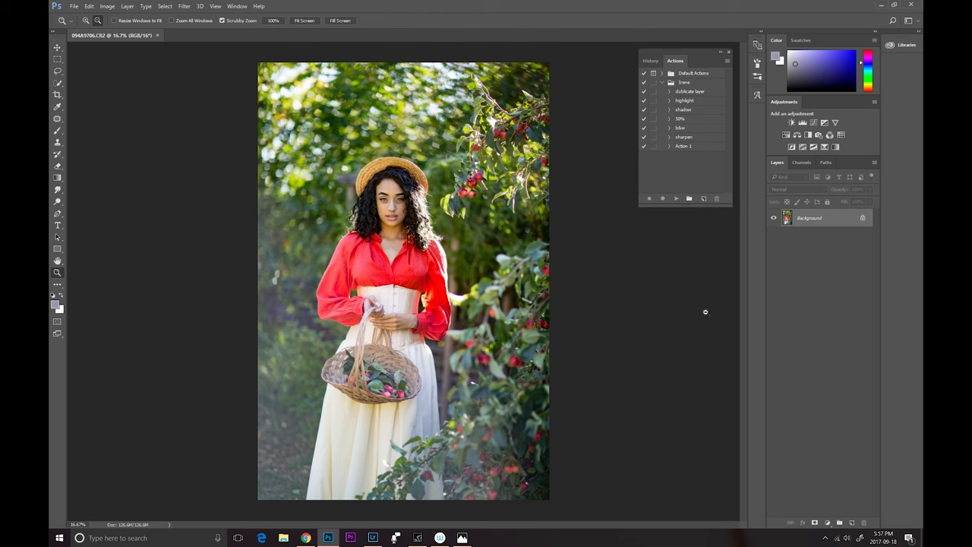
# - Duplicate the Background layer to create a Background copy layer above it
pyautogui.rightClick(822, 220)
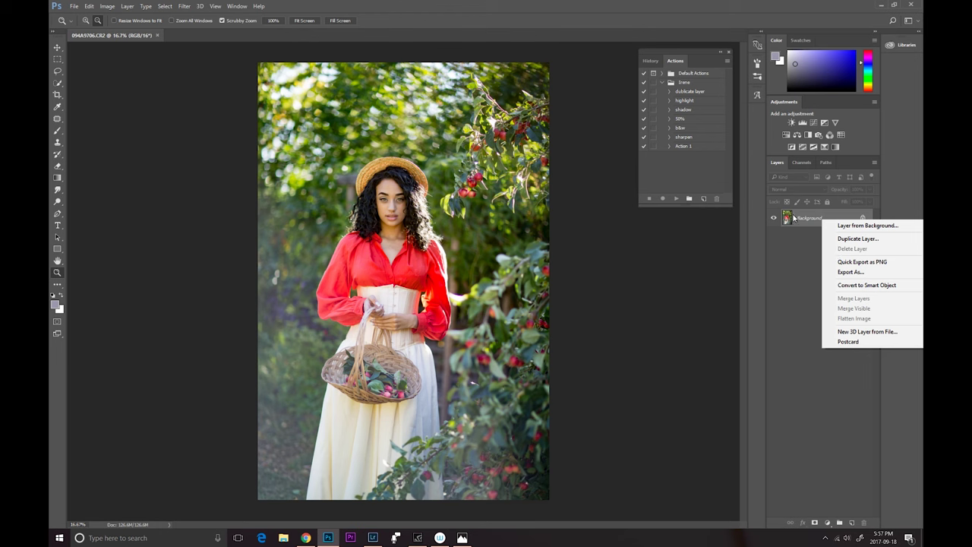
pyautogui.click(843, 240)
pyautogui.click(562, 166)
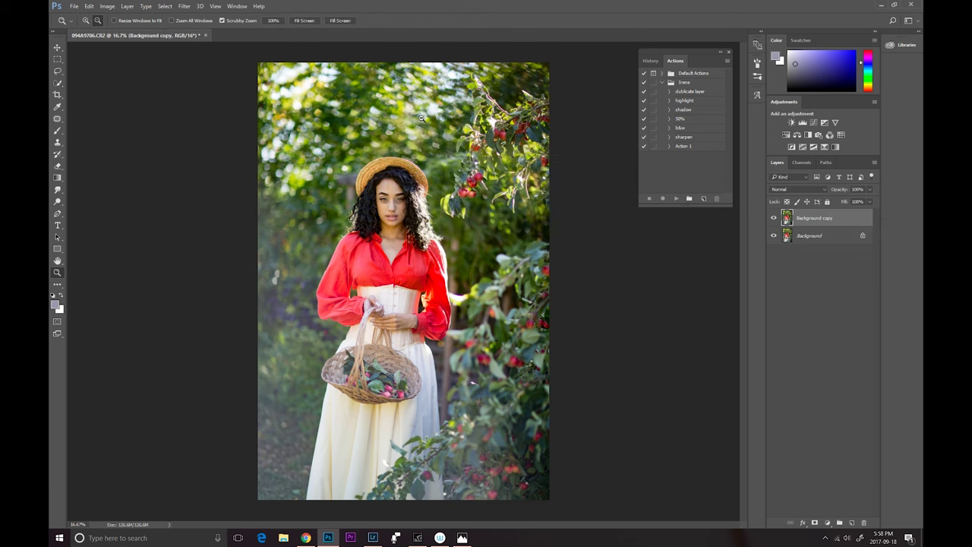
pyautogui.click(186, 7)
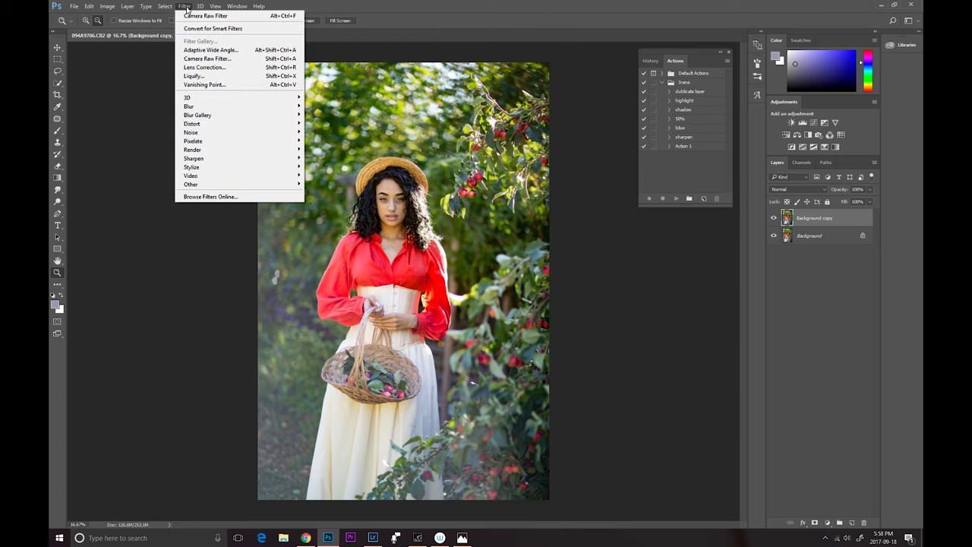
# - Apply a Camera Raw Filter with Dehaze +45 to Background copy and add a layer mask
pyautogui.click(206, 59)
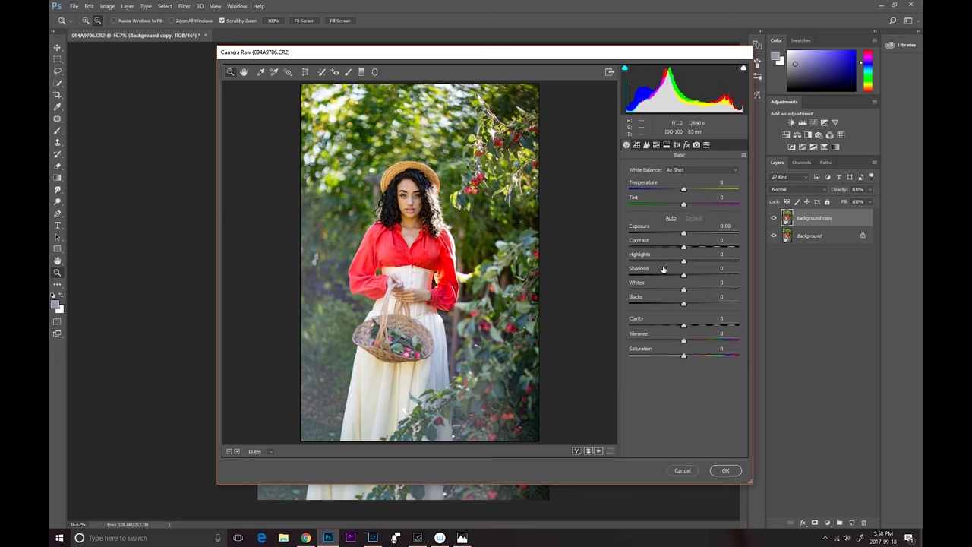
pyautogui.click(687, 144)
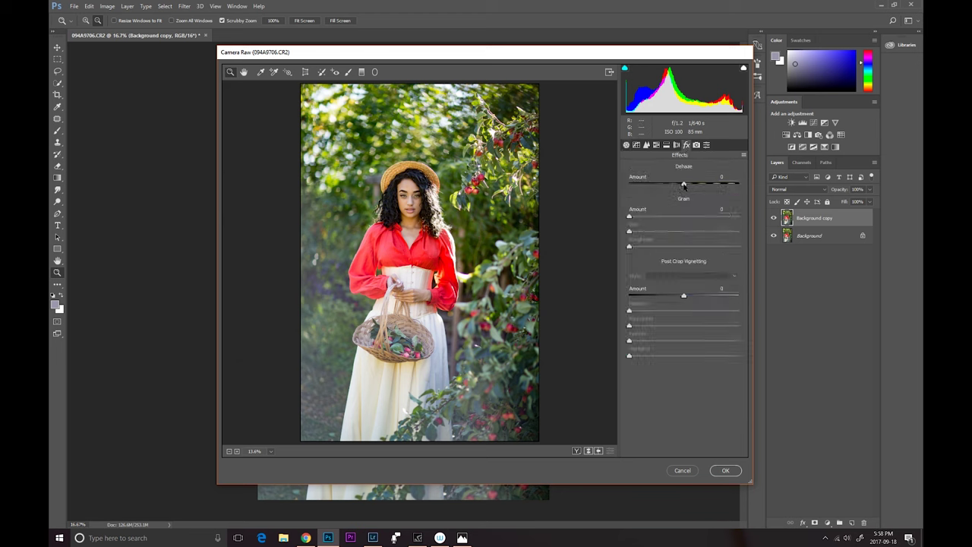
pyautogui.moveTo(683, 185); pyautogui.dragTo(708, 184)
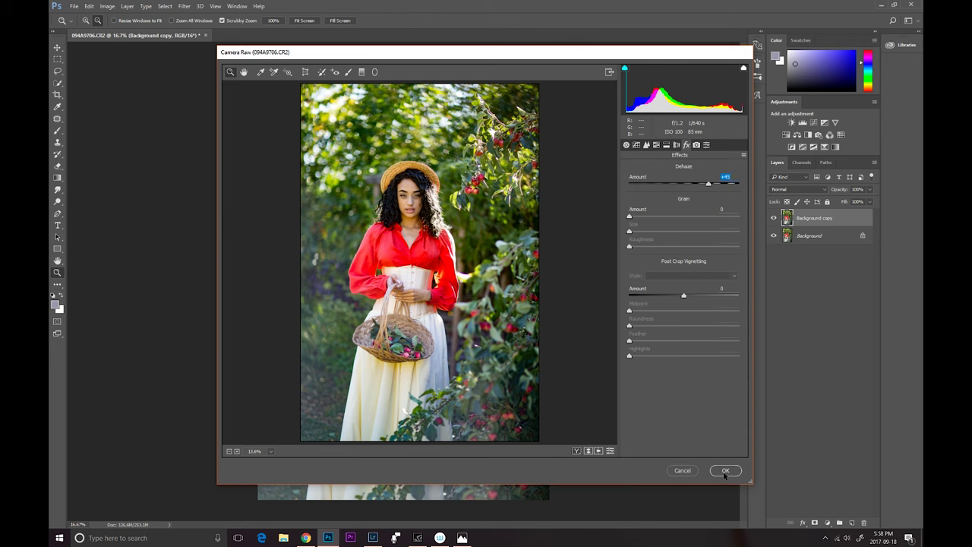
pyautogui.click(725, 471)
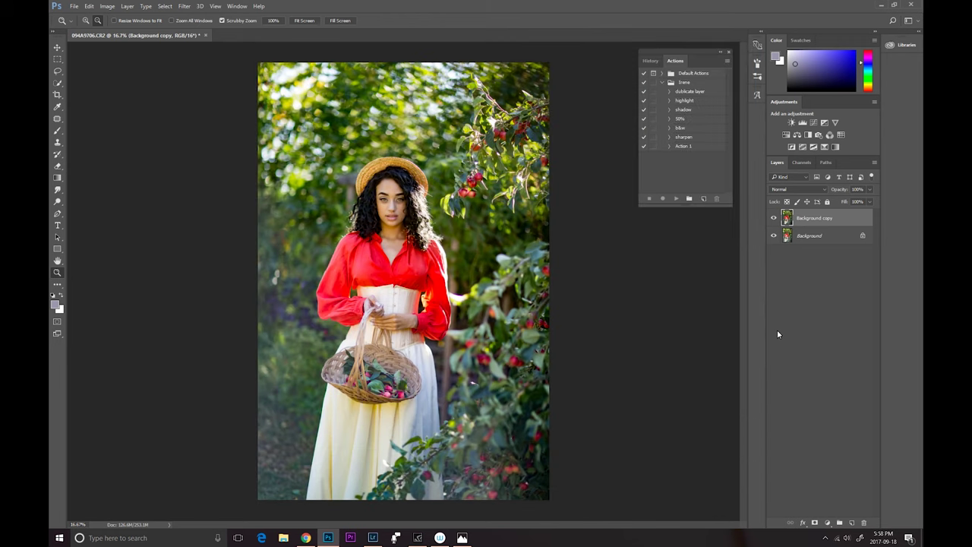
pyautogui.click(815, 522)
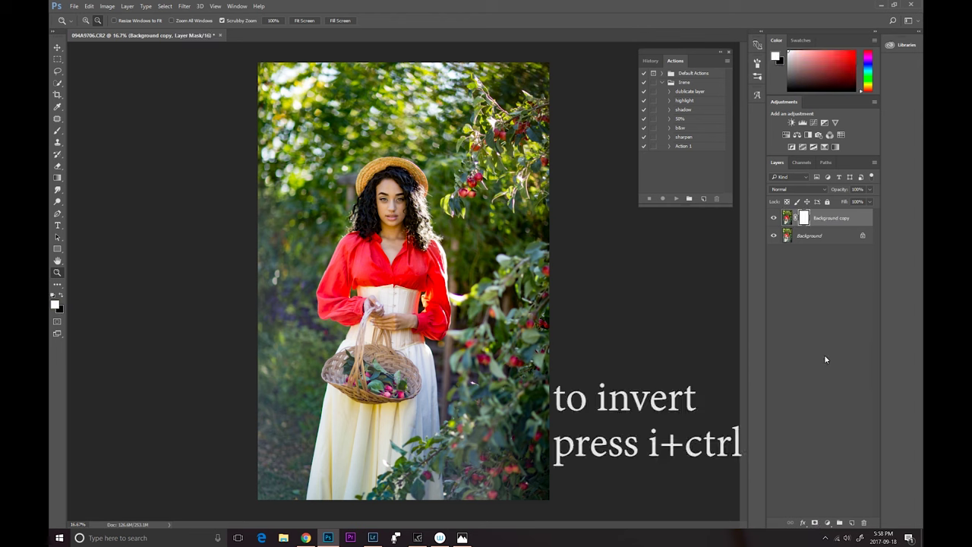
# - Invert the Background copy mask to black with Ctrl+I and pick the Brush tool
pyautogui.hotkey('ctrl', 'i')
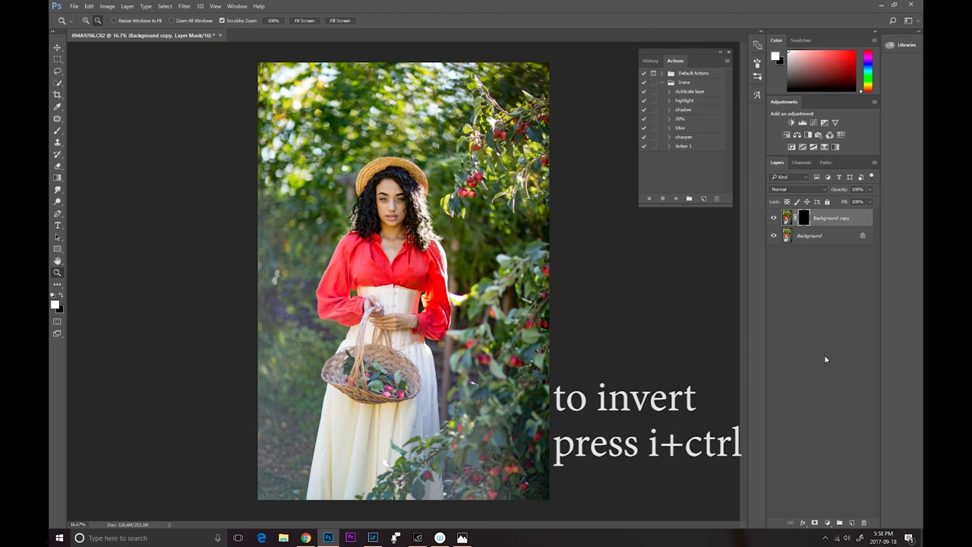
pyautogui.click(57, 131)
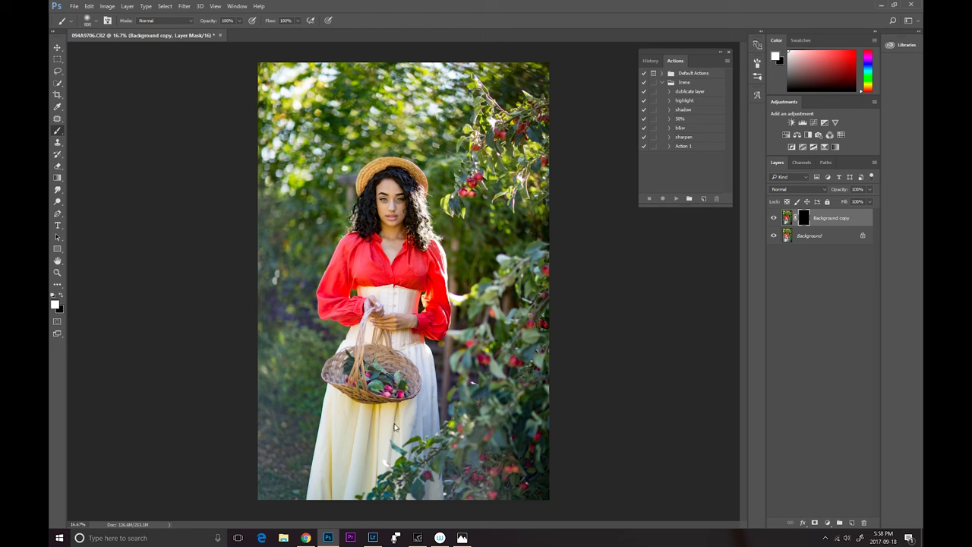
# - Paint the dehazed layer back through the mask, then zoom in and erase around the skirt and basket
pyautogui.click(218, 307)
pyautogui.click(56, 273)
pyautogui.click(369, 443)
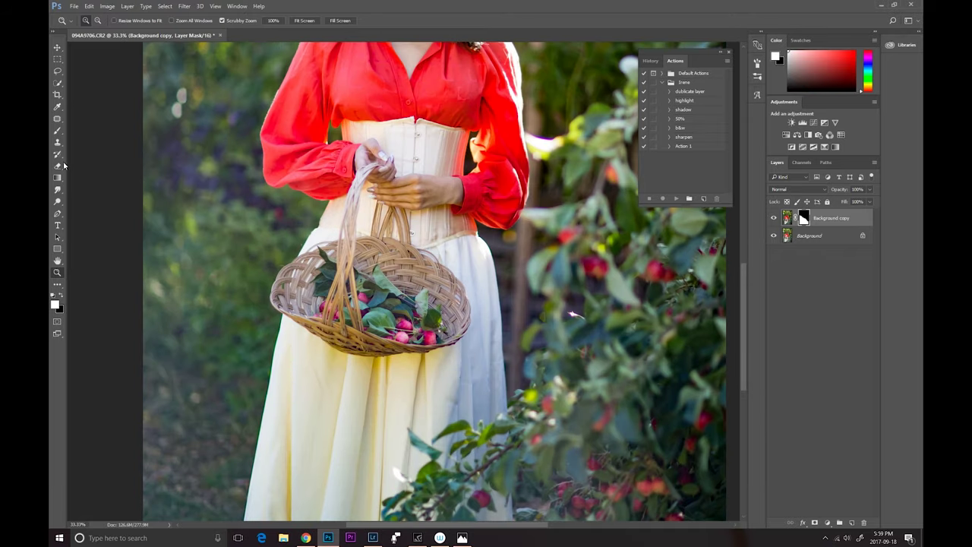
pyautogui.click(58, 166)
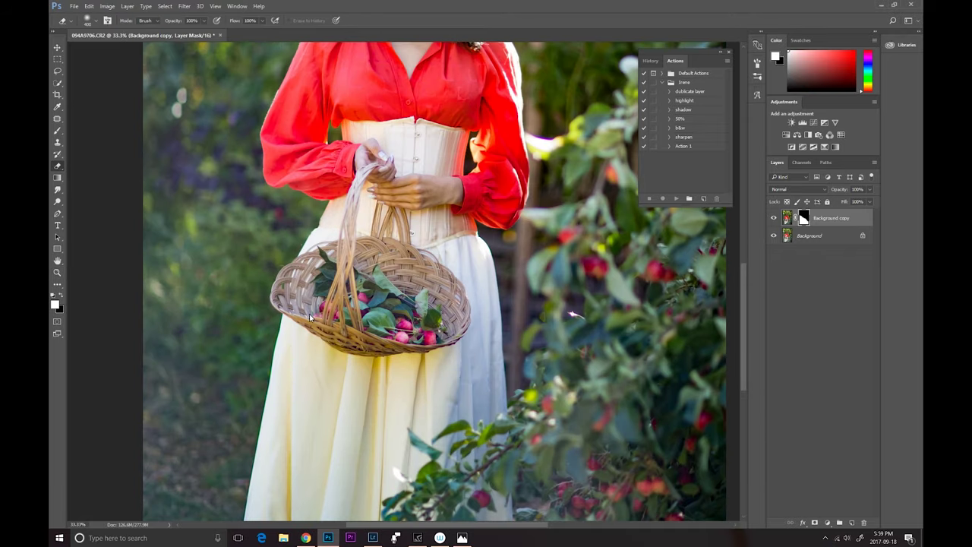
pyautogui.press('[')
pyautogui.press('[')
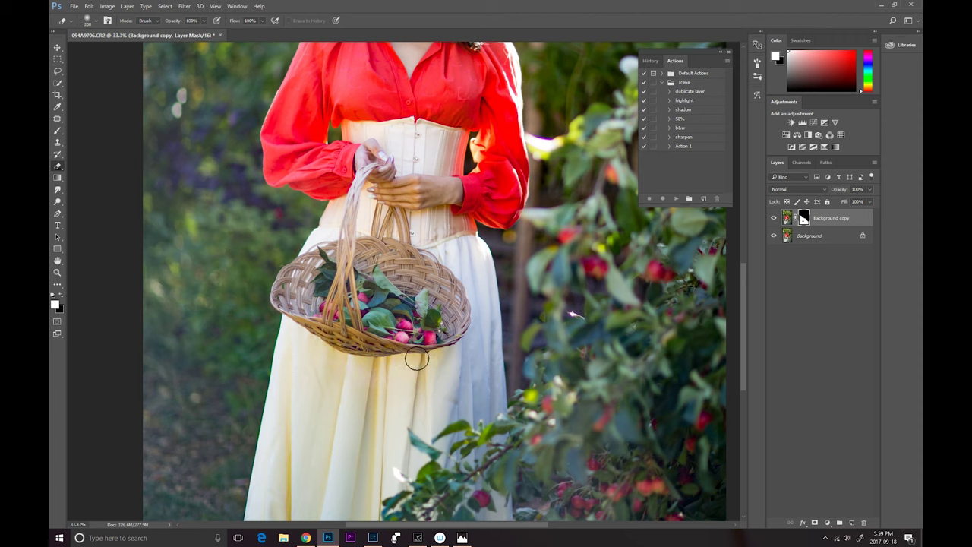
# - Zoom out to the whole photo and bring up the second document 094A9706-2
pyautogui.click(57, 272)
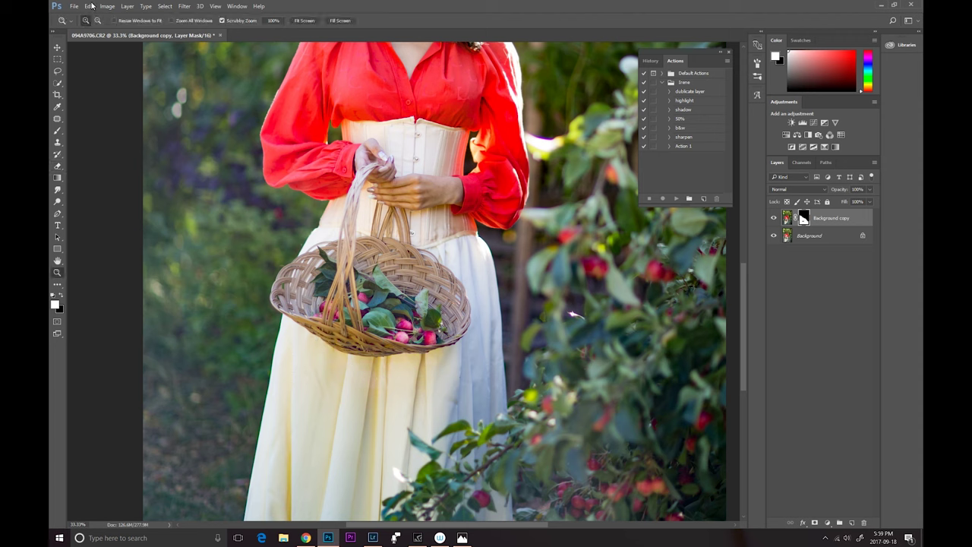
pyautogui.click(98, 20)
pyautogui.click(324, 174)
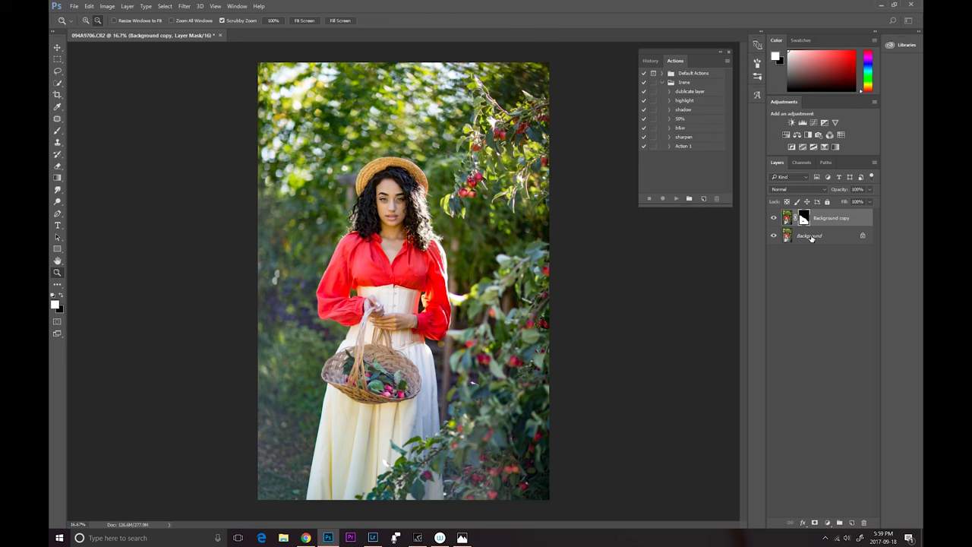
pyautogui.press('F2')
# - Compare the hazy 094A9706-2 copy against the corrected photo repeatedly, then move to Lightroom
pyautogui.click(210, 36)
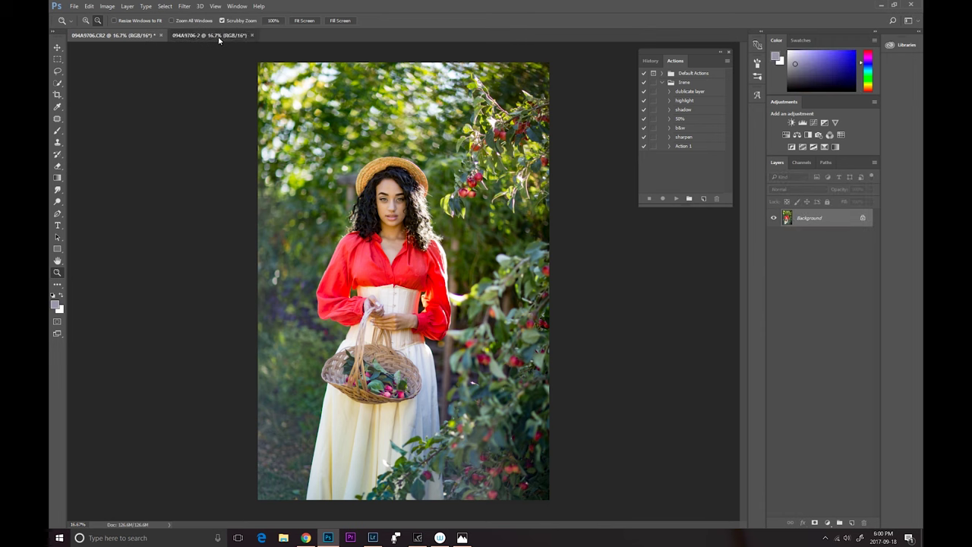
pyautogui.click(121, 36)
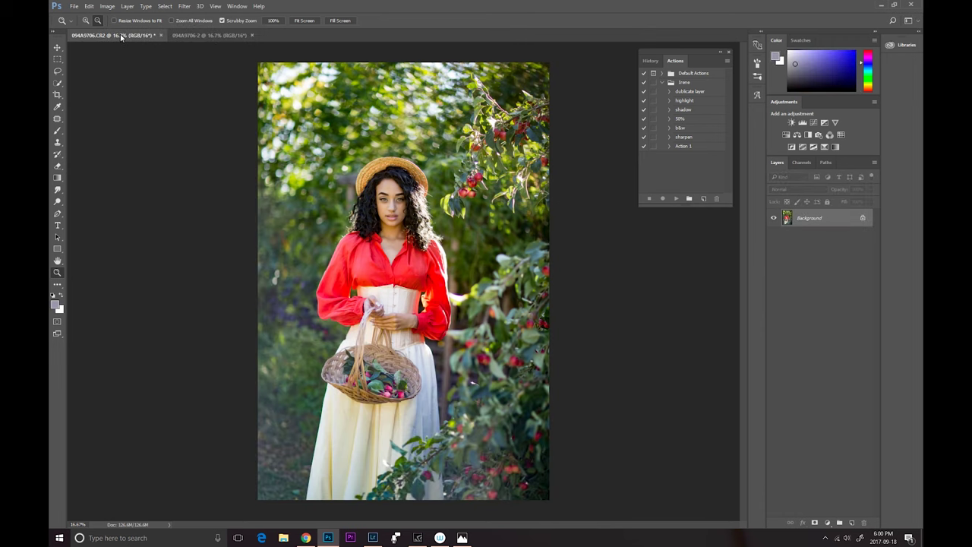
pyautogui.click(183, 36)
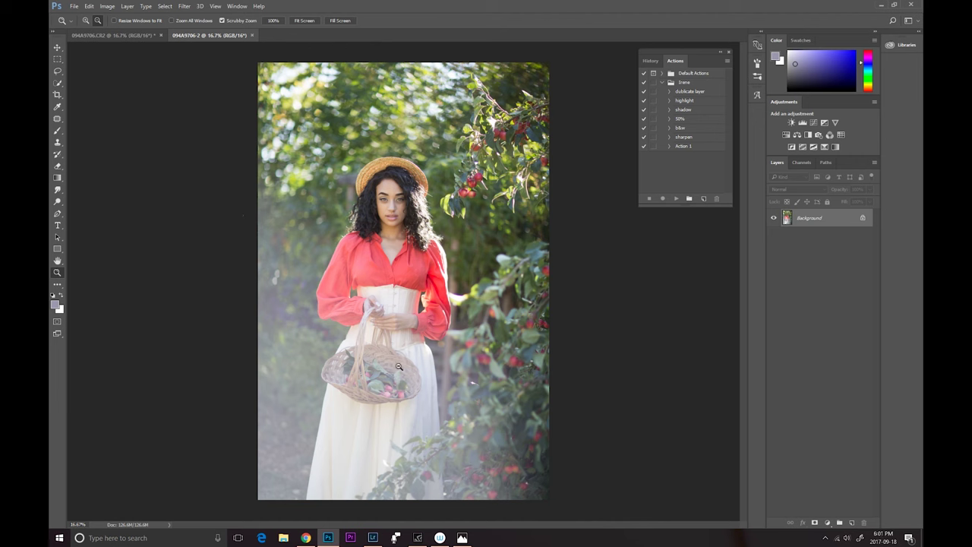
pyautogui.click(135, 35)
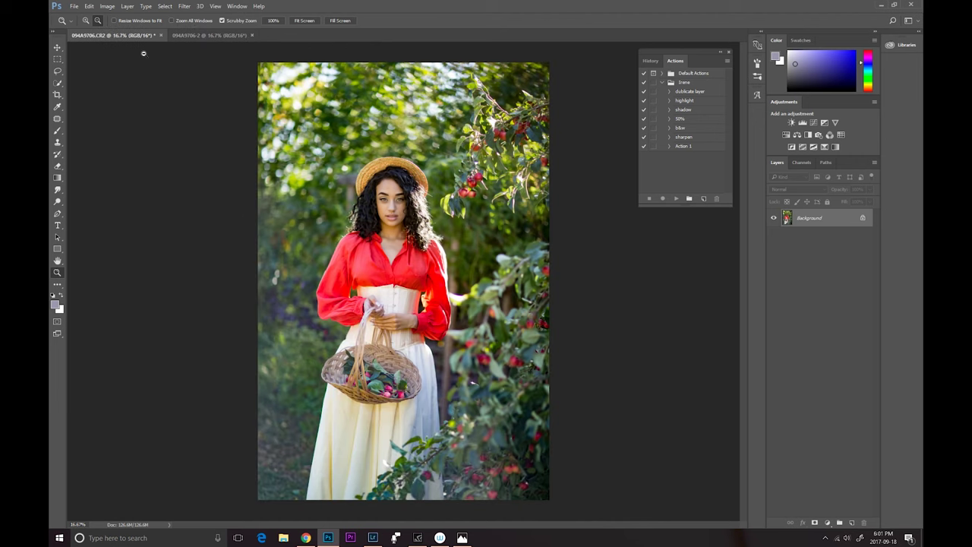
pyautogui.click(195, 38)
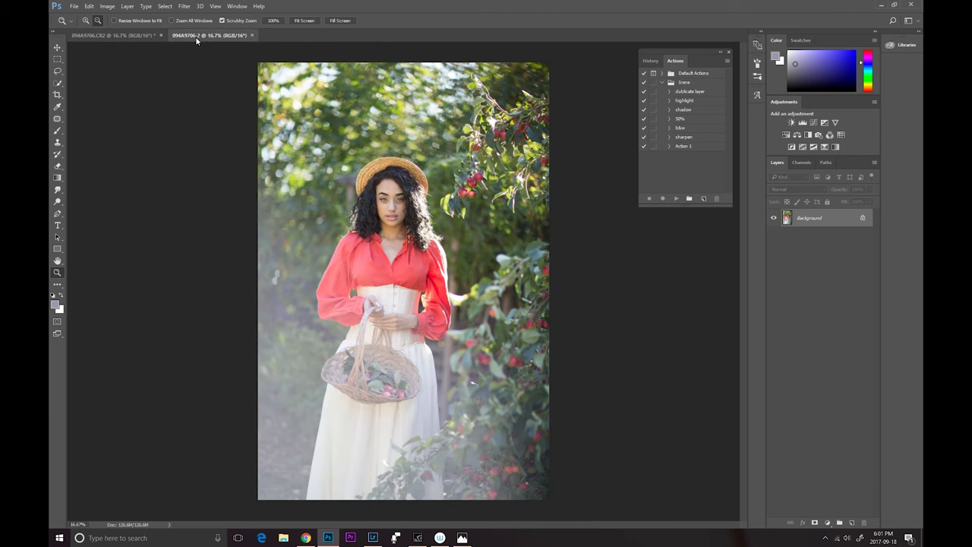
pyautogui.click(128, 37)
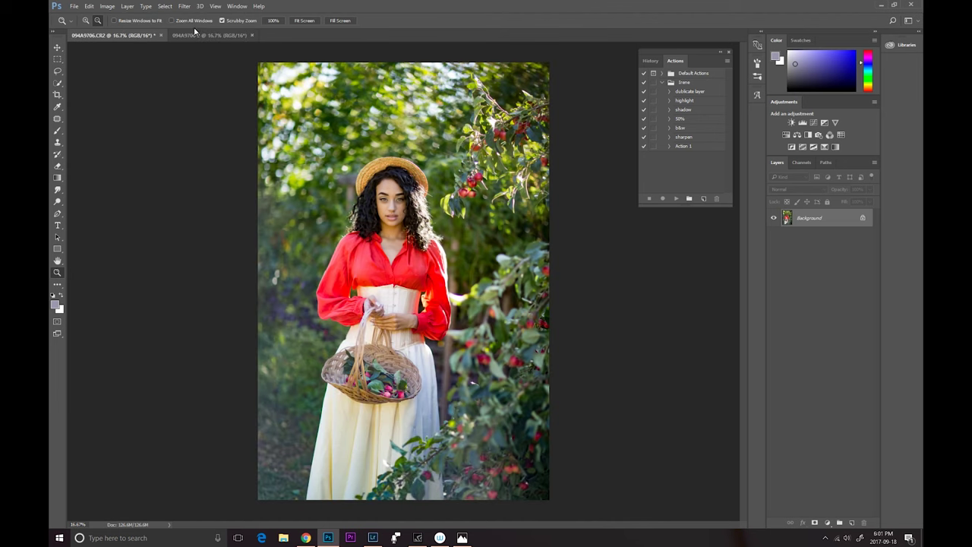
pyautogui.click(196, 38)
pyautogui.click(127, 35)
pyautogui.hotkey('alt', 'Tab')
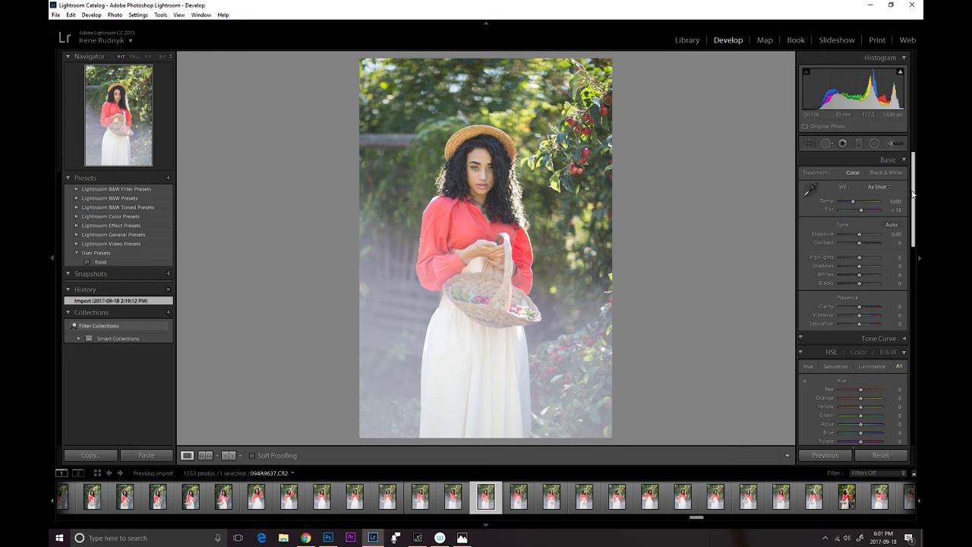
# - Scroll the Develop panel to Effects and raise Dehaze on 094A9637.CR2 to +93
pyautogui.moveTo(913, 195); pyautogui.dragTo(895, 402)
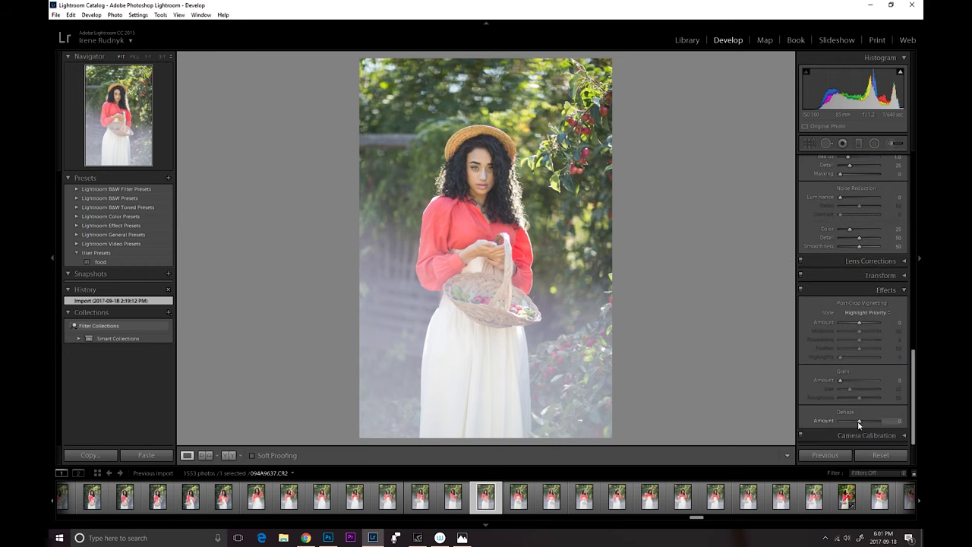
pyautogui.moveTo(858, 422); pyautogui.dragTo(876, 422)
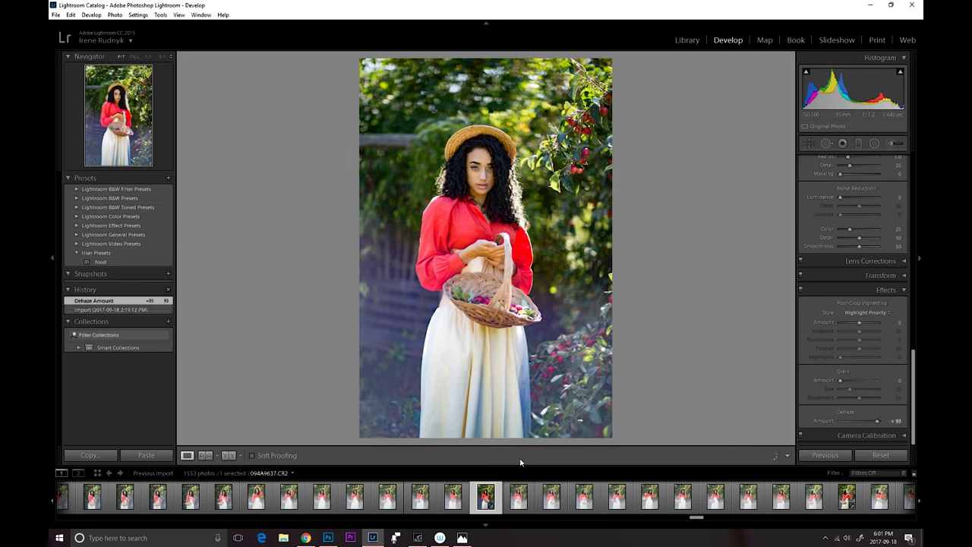
pyautogui.click(846, 497)
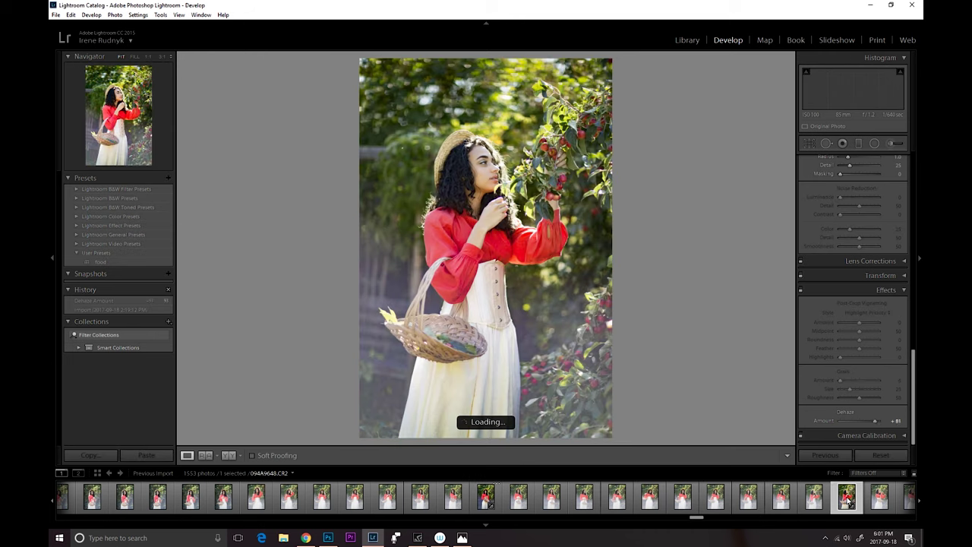
# - Show 094A9648.CR2 in the Before/After side-by-side view
pyautogui.click(228, 454)
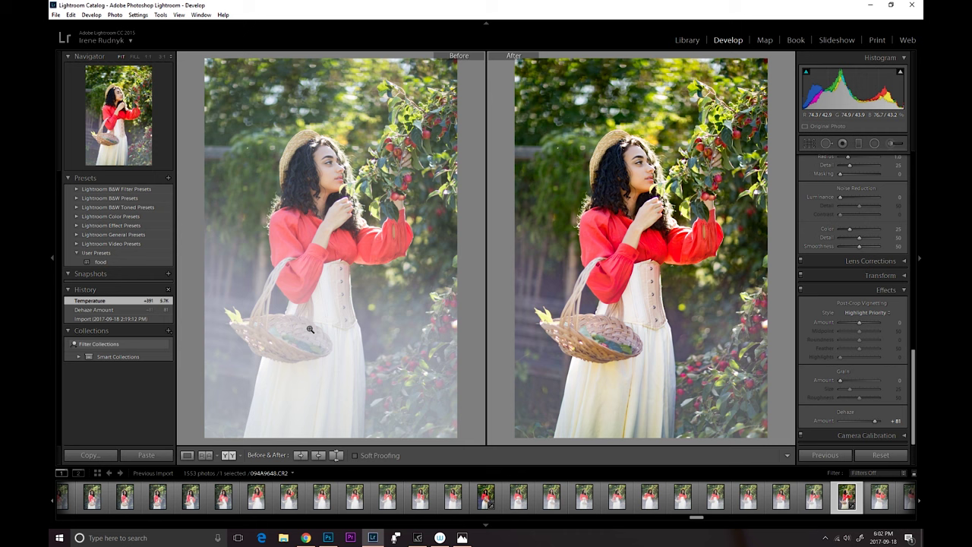